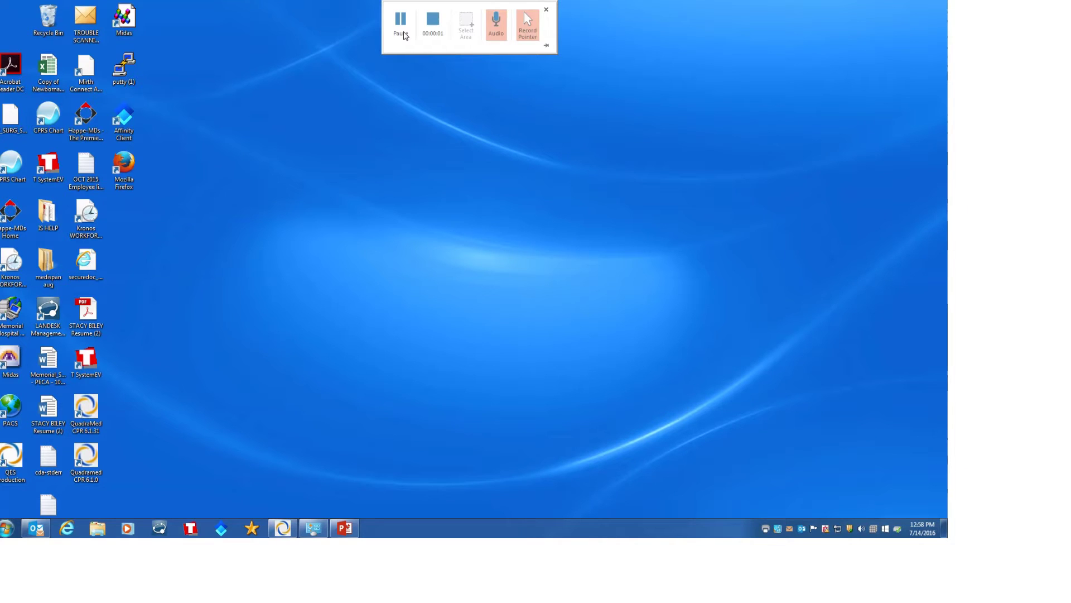
- Launch QuadraMed CPR 6.1.0 from its desktop icon
{"action": "left_click", "coordinate": [86, 459]}
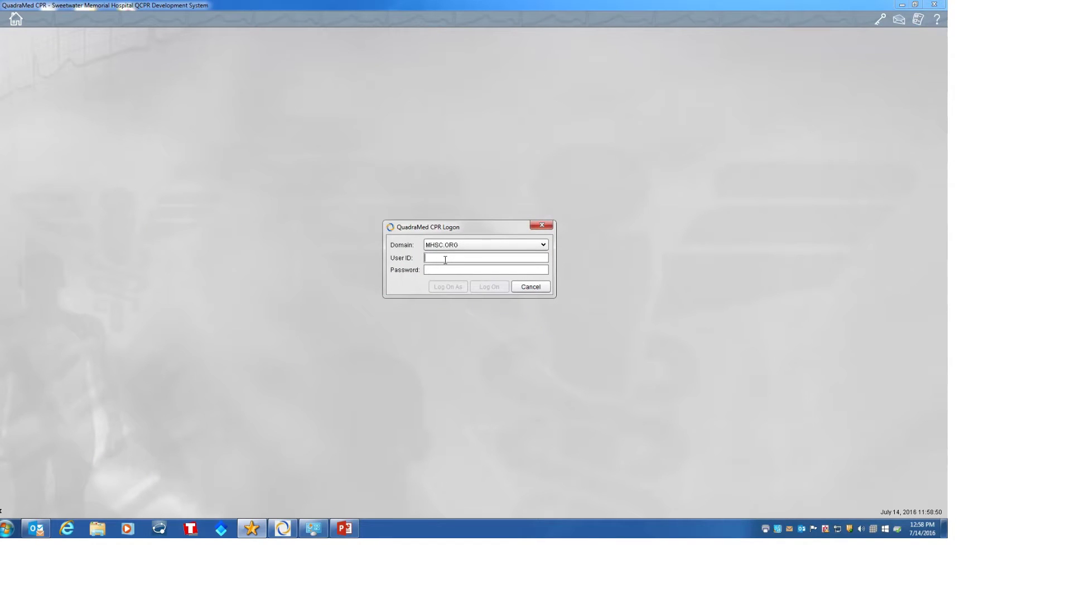
- Sign in with the user ID and password, logging on as the alternate user with a corrected alias ID
{"action": "key", "text": "Tab"}
{"action": "type", "text": "••"}
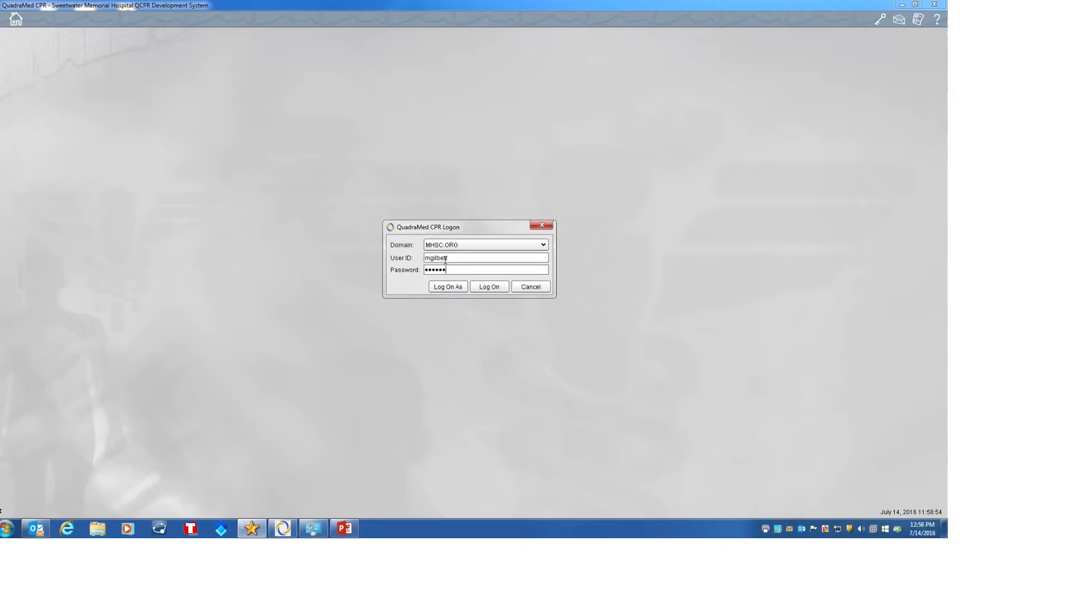
{"action": "key", "text": "Tab"}
{"action": "key", "text": "space"}
{"action": "type", "text": "XZT"}
{"action": "key", "text": "BackSpace"}
{"action": "key", "text": "BackSpace"}
{"action": "type", "text": "TE"}
{"action": "key", "text": "Tab"}
{"action": "key", "text": "Tab"}
{"action": "key", "text": "space"}
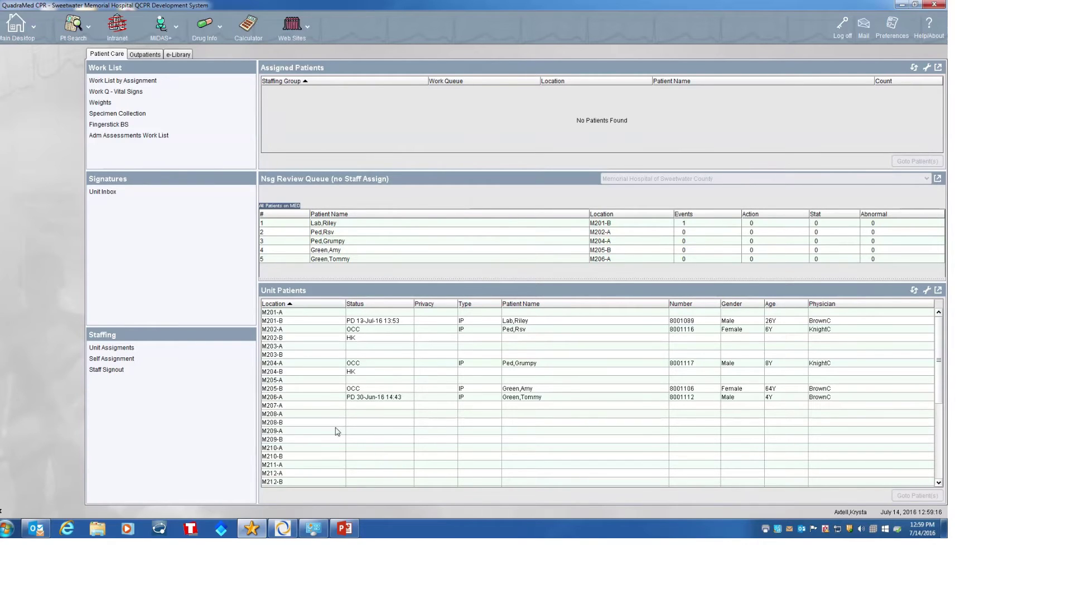
- Search the Active Inpatients list by the M201-B patient's last, first name
{"action": "left_click", "coordinate": [66, 35]}
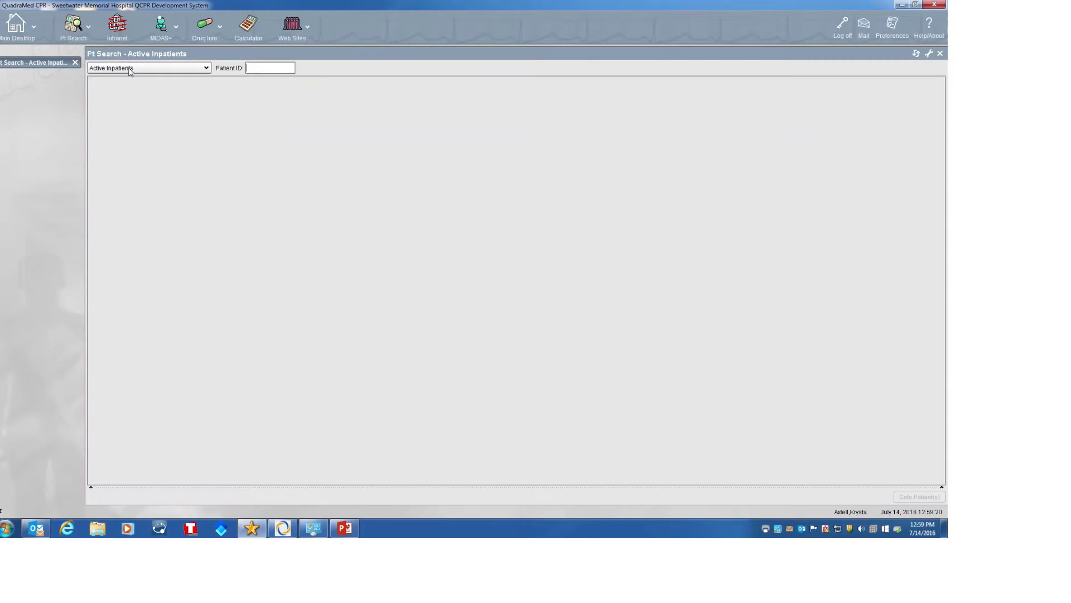
{"action": "left_click", "coordinate": [132, 68]}
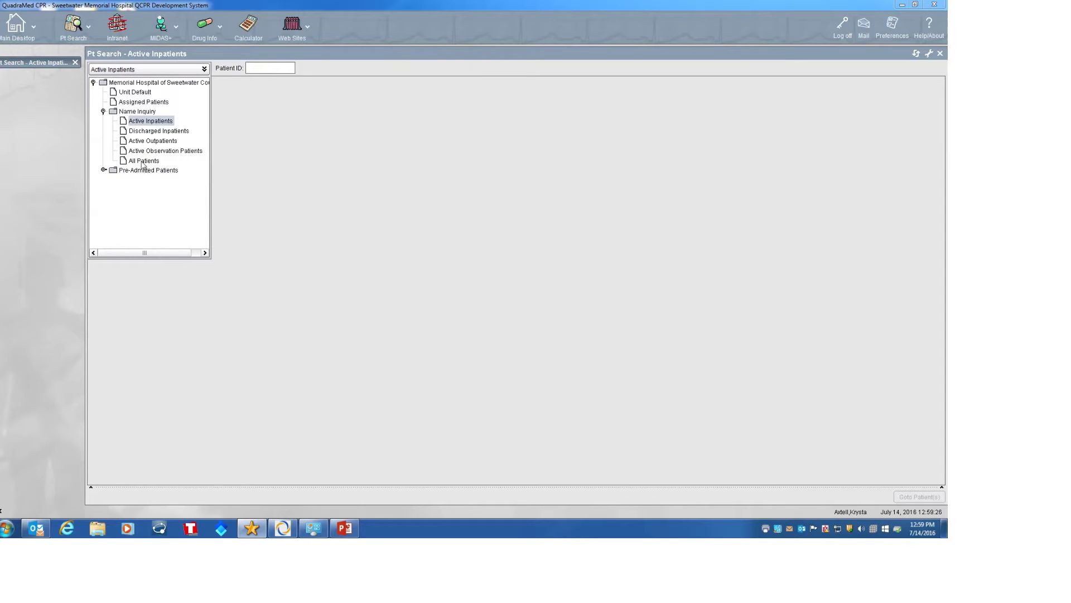
{"action": "left_click", "coordinate": [269, 70]}
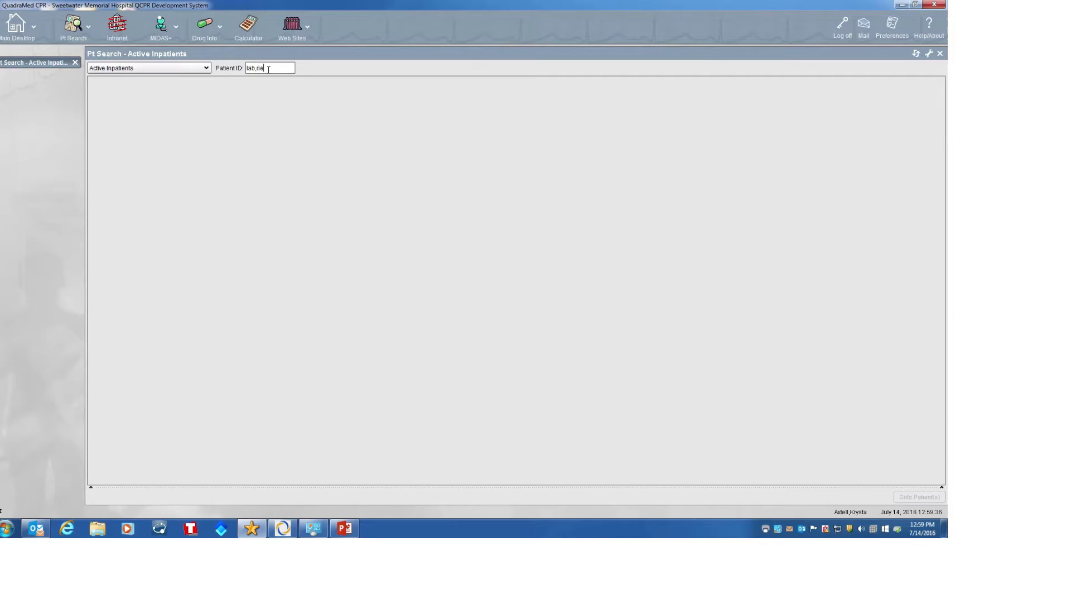
{"action": "type", "text": "ey"}
{"action": "key", "text": "Return"}
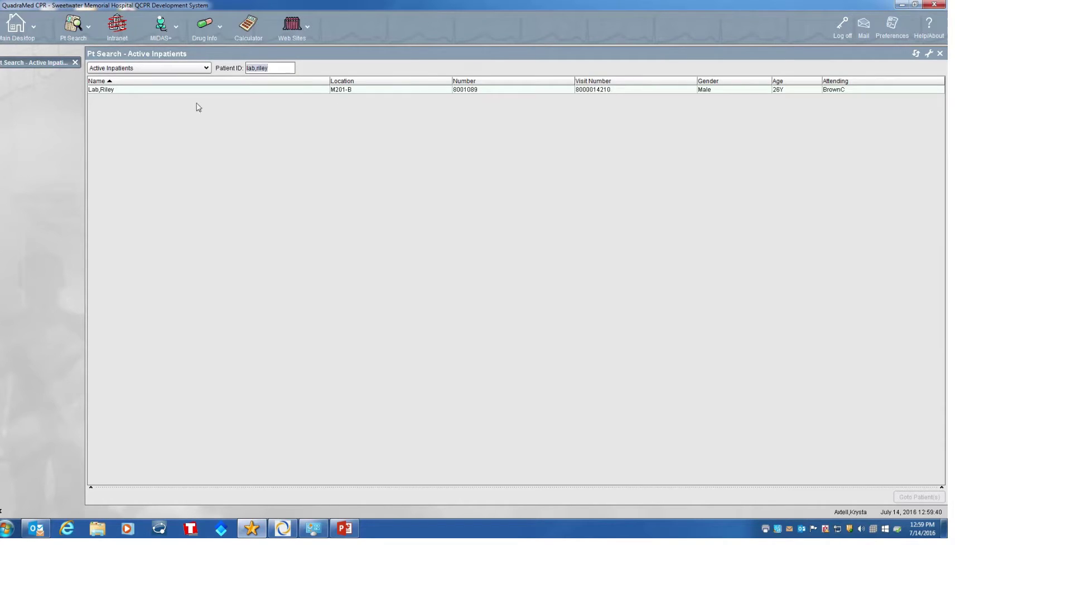
- Look up the patient by medical record number to view details and visit list
{"action": "left_click", "coordinate": [267, 67]}
{"action": "key", "text": "BackSpace"}
{"action": "key", "text": "BackSpace"}
{"action": "key", "text": "BackSpace"}
{"action": "key", "text": "BackSpace"}
{"action": "key", "text": "BackSpace"}
{"action": "key", "text": "BackSpace"}
{"action": "key", "text": "BackSpace"}
{"action": "key", "text": "Return"}
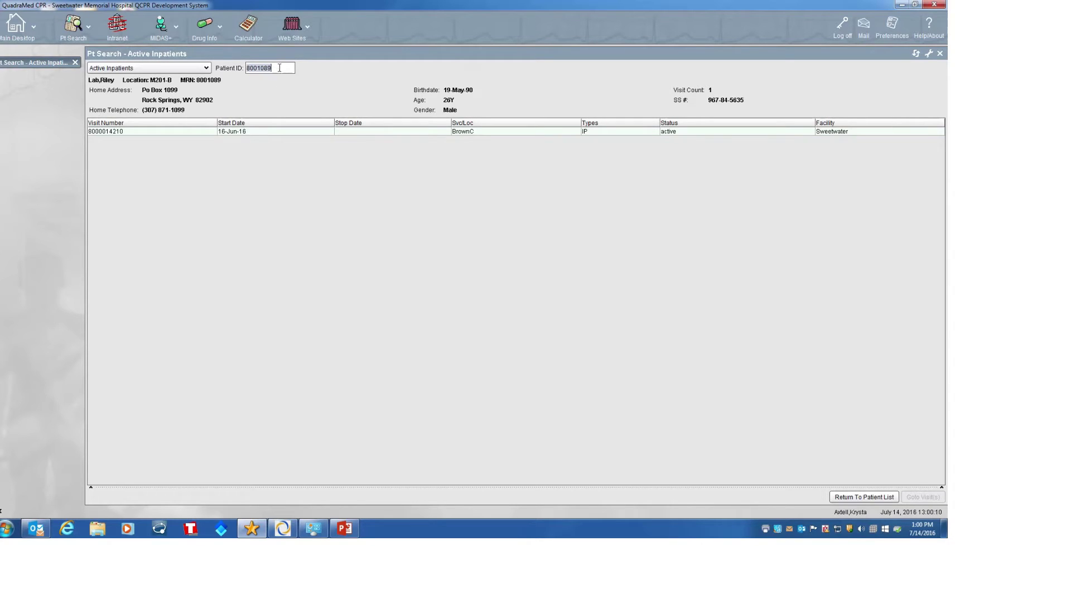
- Search by the patient's visit number, then clear the Patient ID field
{"action": "left_click_drag", "start_coordinate": [277, 68], "coordinate": [227, 73]}
{"action": "key", "text": "BackSpace"}
{"action": "type", "text": "210"}
{"action": "key", "text": "Return"}
{"action": "key", "text": "BackSpace"}
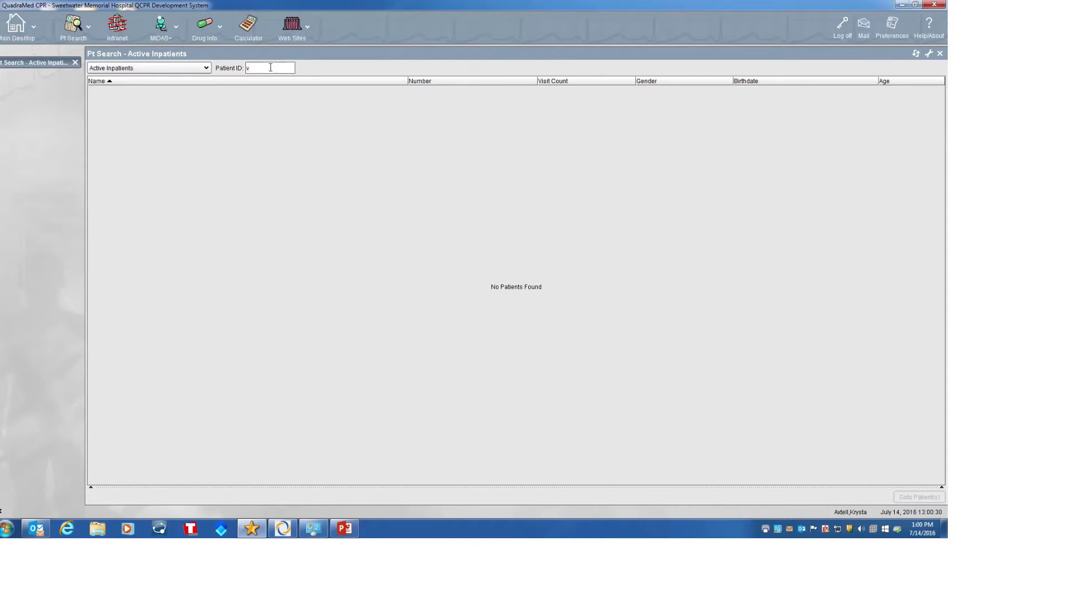
- Search by 'v' plus the visit number and accept the chart-access warning to open the chart
{"action": "key", "text": "Return"}
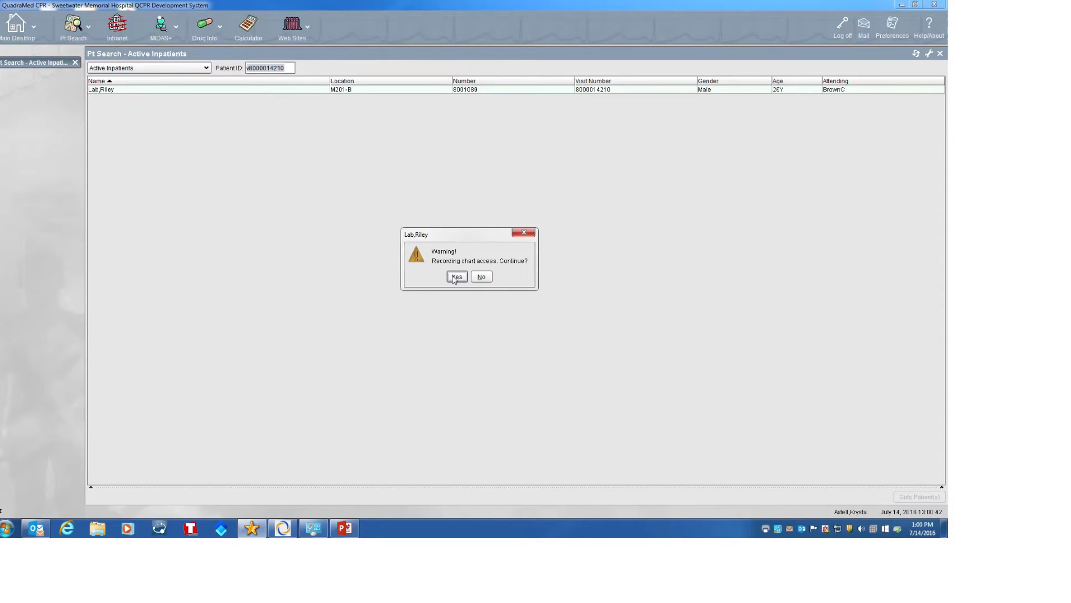
{"action": "left_click", "coordinate": [456, 276]}
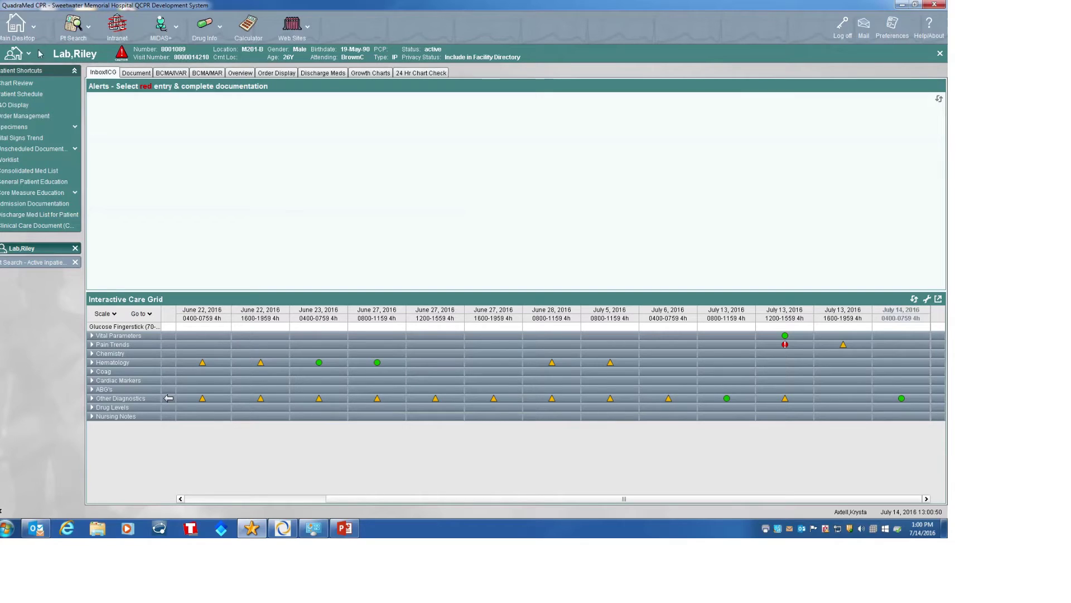
- Close the Pt Search tab and go back to the Main Desktop
{"action": "left_click", "coordinate": [75, 262]}
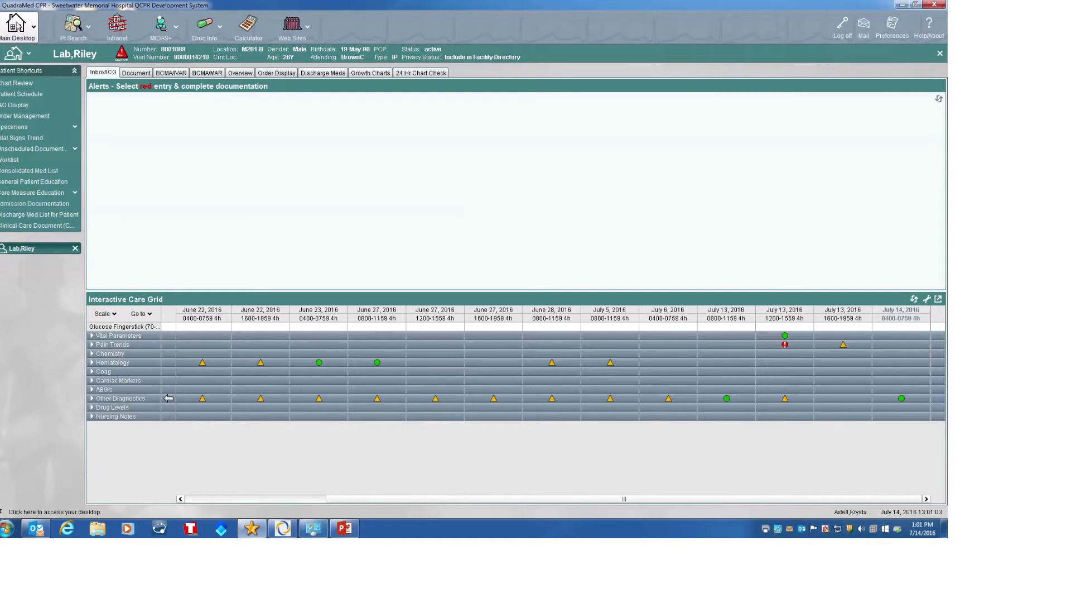
{"action": "left_click", "coordinate": [17, 23]}
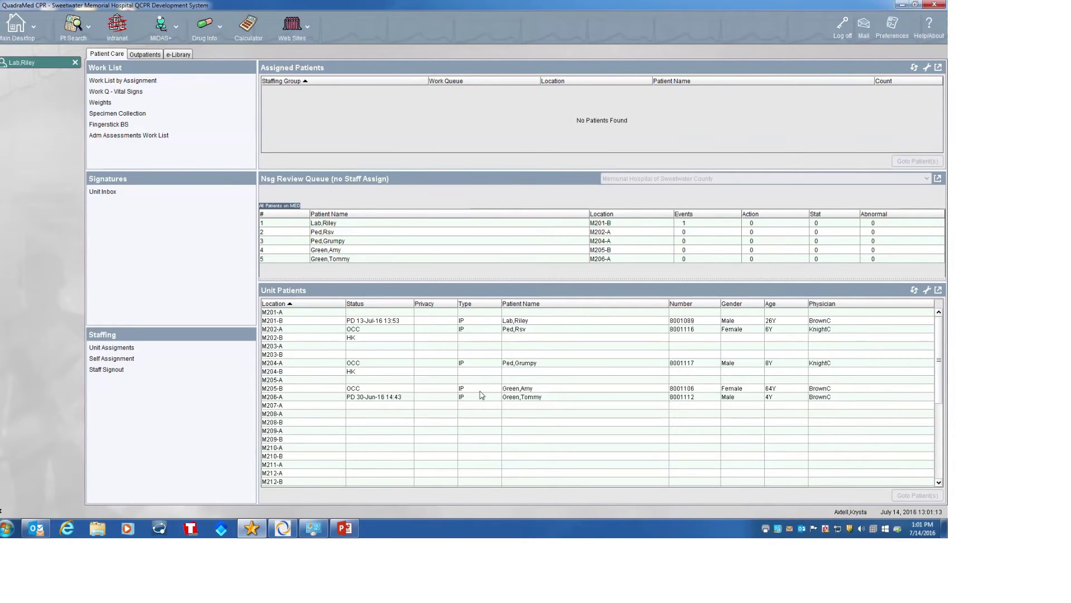
- Open the M206-A patient's chart, switch between the M201-B and M206-A charts, then return to Main Desktop
{"action": "double_click", "coordinate": [522, 398]}
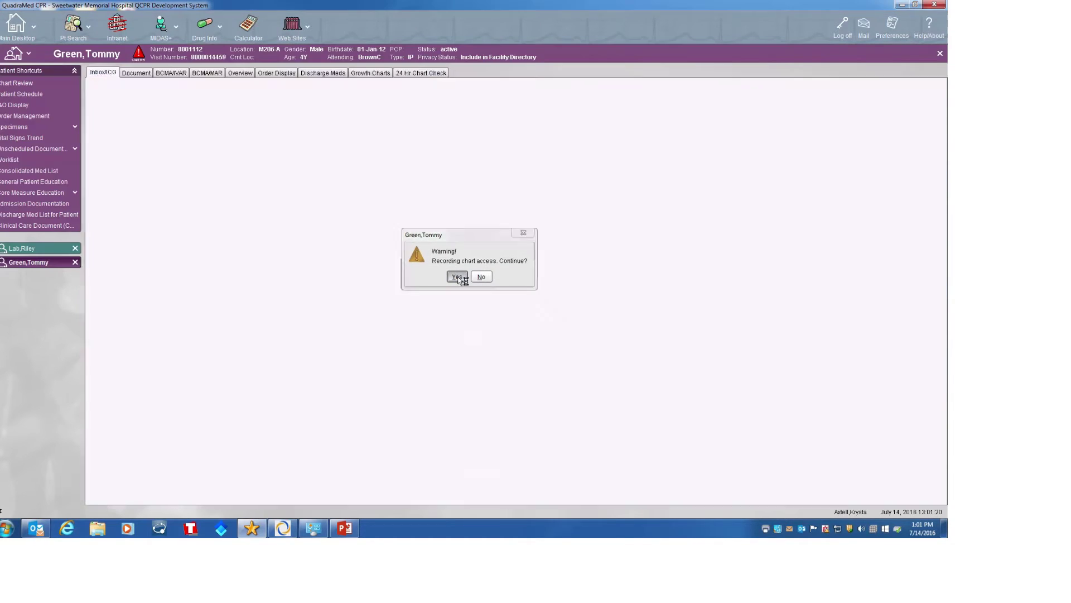
{"action": "left_click", "coordinate": [457, 276]}
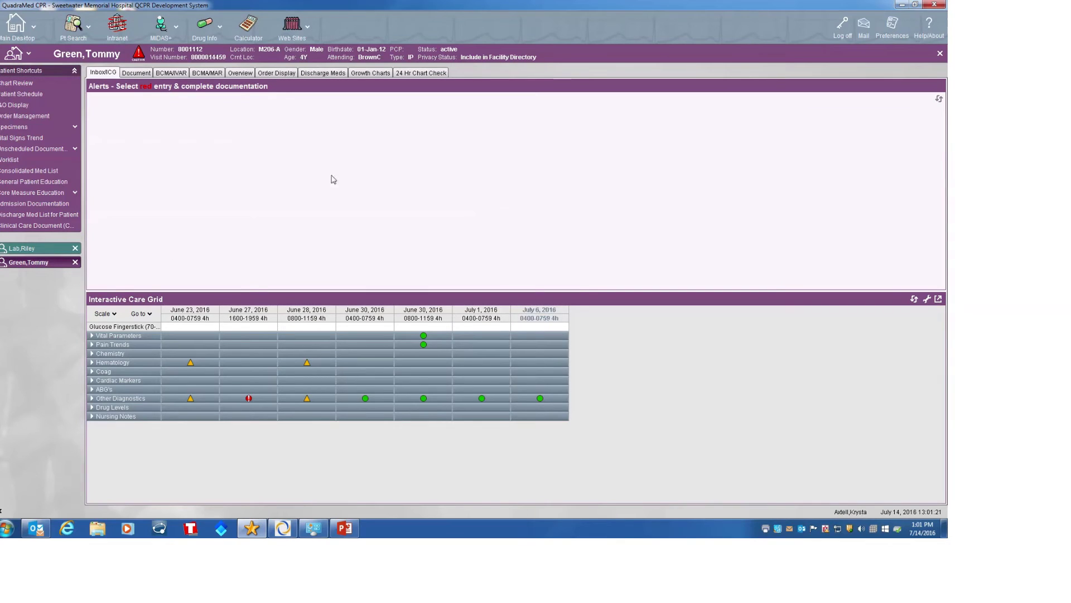
{"action": "left_click", "coordinate": [27, 252]}
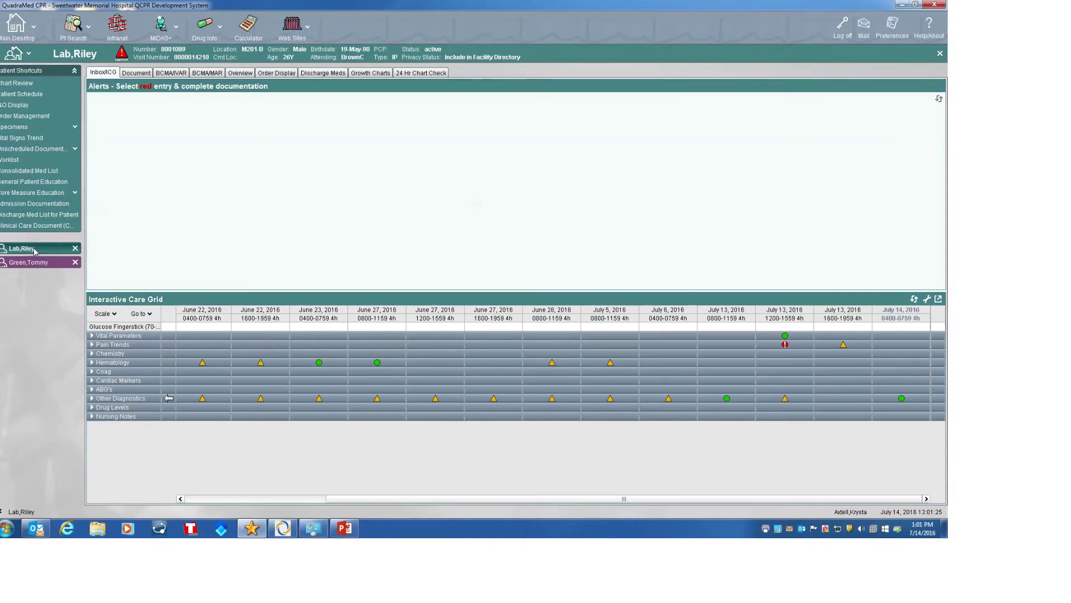
{"action": "left_click", "coordinate": [31, 264]}
{"action": "left_click", "coordinate": [17, 29]}
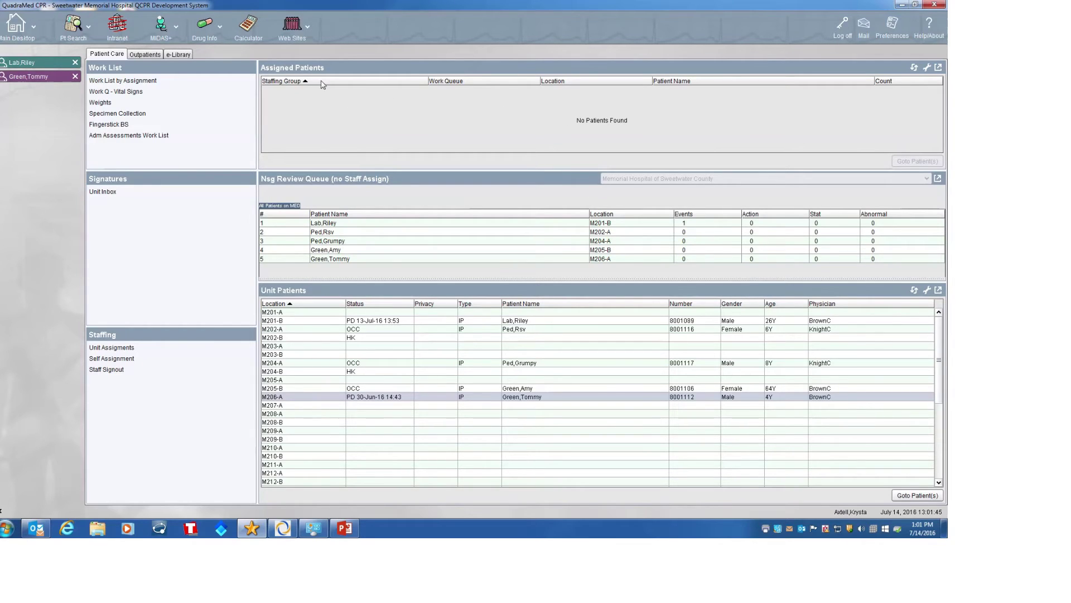
- Start a new self assignment in the Medical/Surgical staffing group, effective now
{"action": "left_click", "coordinate": [114, 359]}
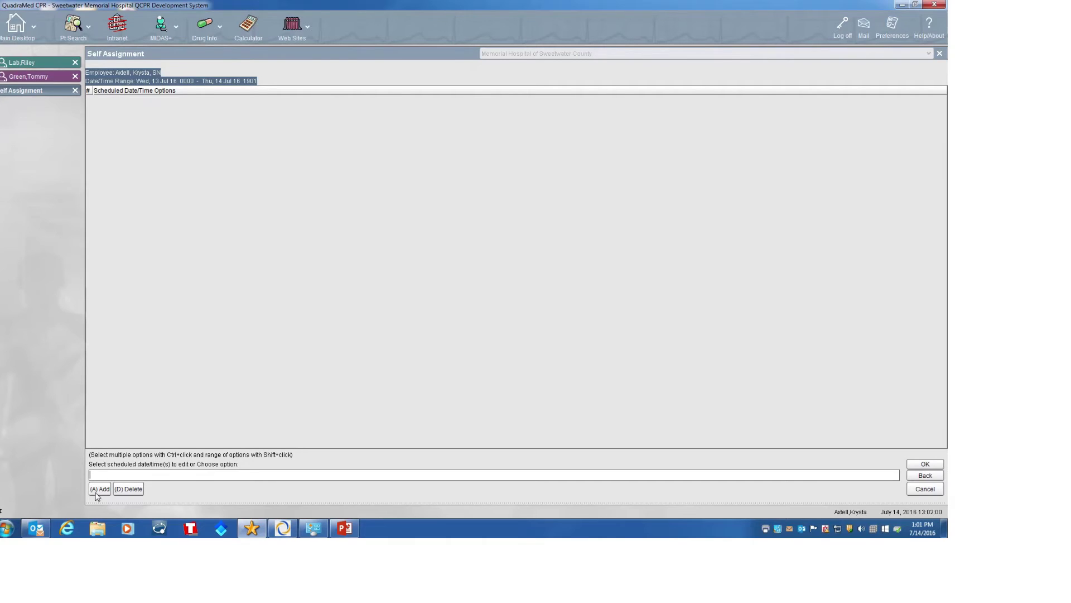
{"action": "left_click", "coordinate": [98, 491]}
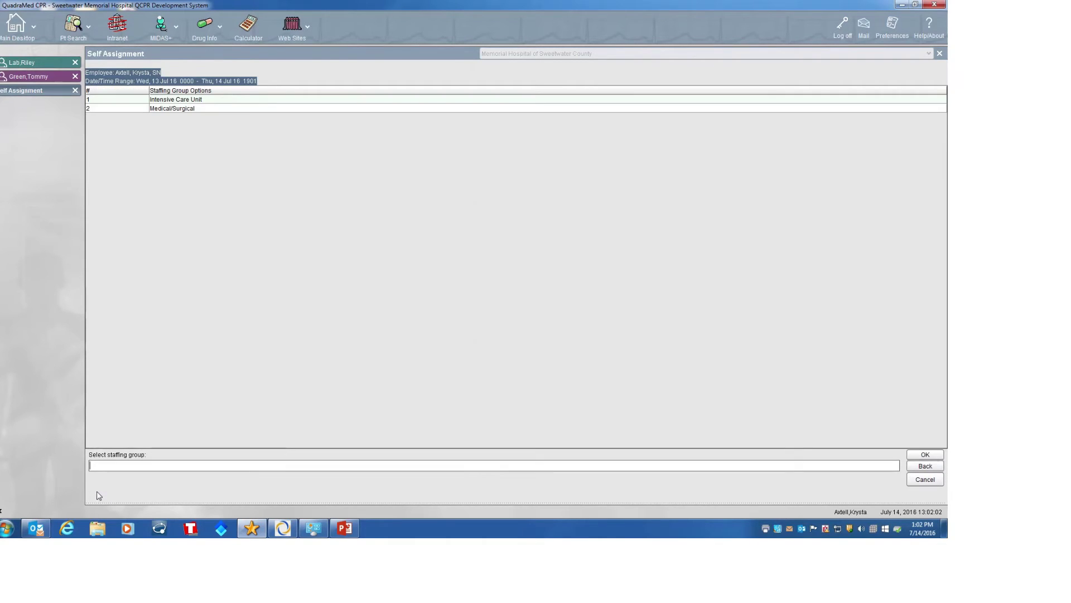
{"action": "left_click", "coordinate": [183, 109]}
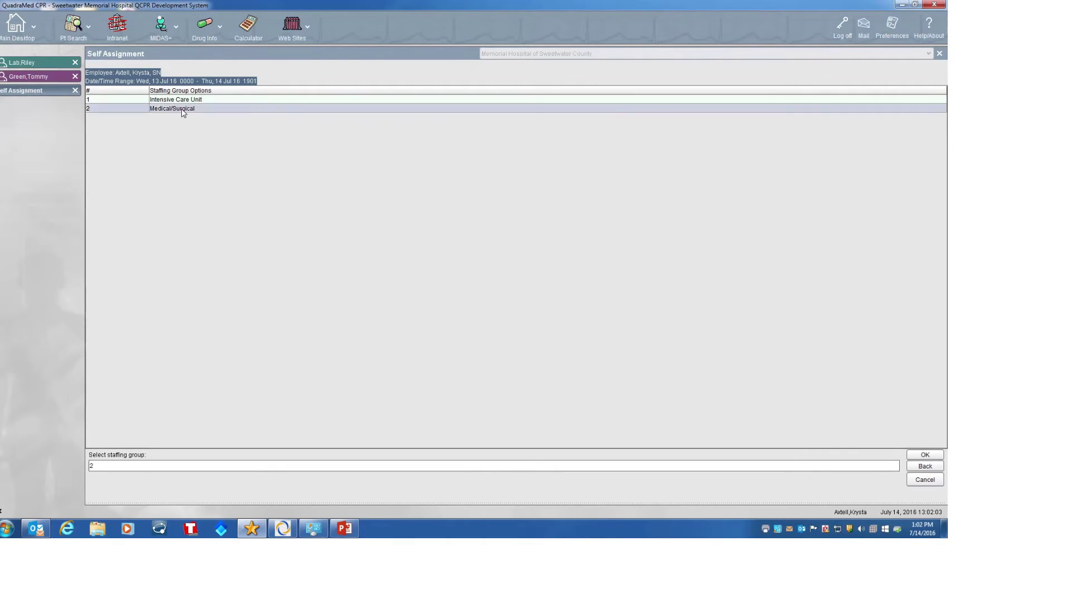
{"action": "left_click", "coordinate": [917, 453]}
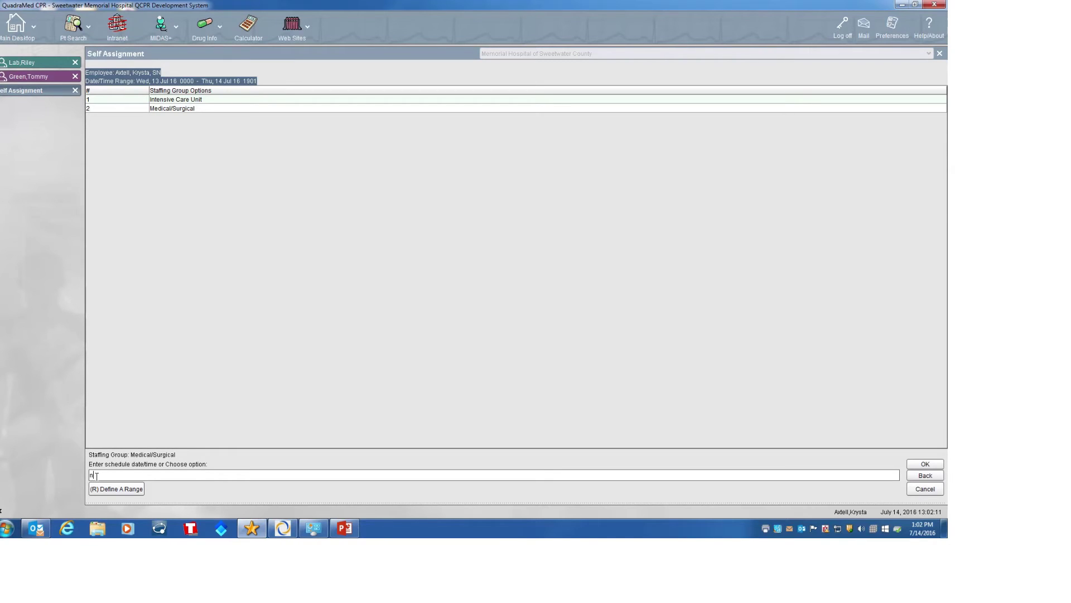
{"action": "type", "text": "now"}
{"action": "key", "text": "Return"}
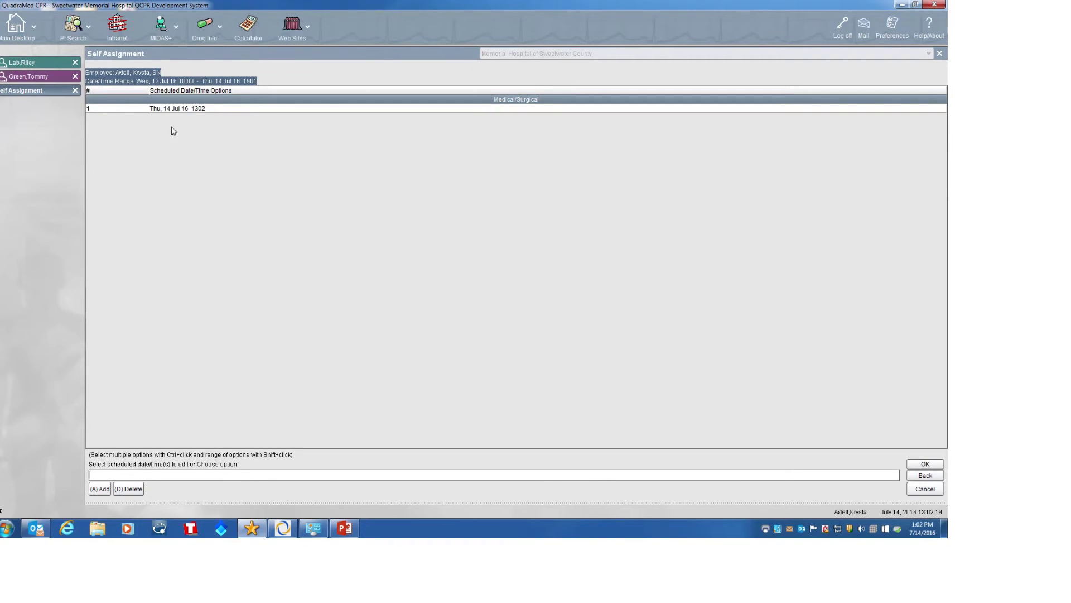
- Choose the 1302 Medical/Surgical shift and carry over previous assignments for M201-B and M206-A
{"action": "left_click", "coordinate": [179, 110]}
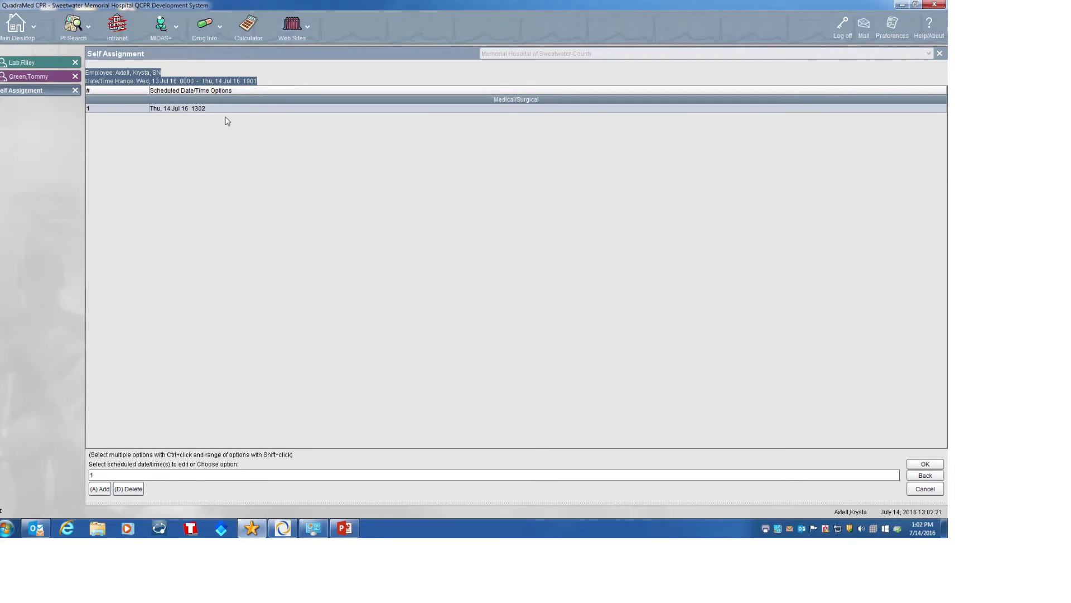
{"action": "left_click", "coordinate": [929, 467]}
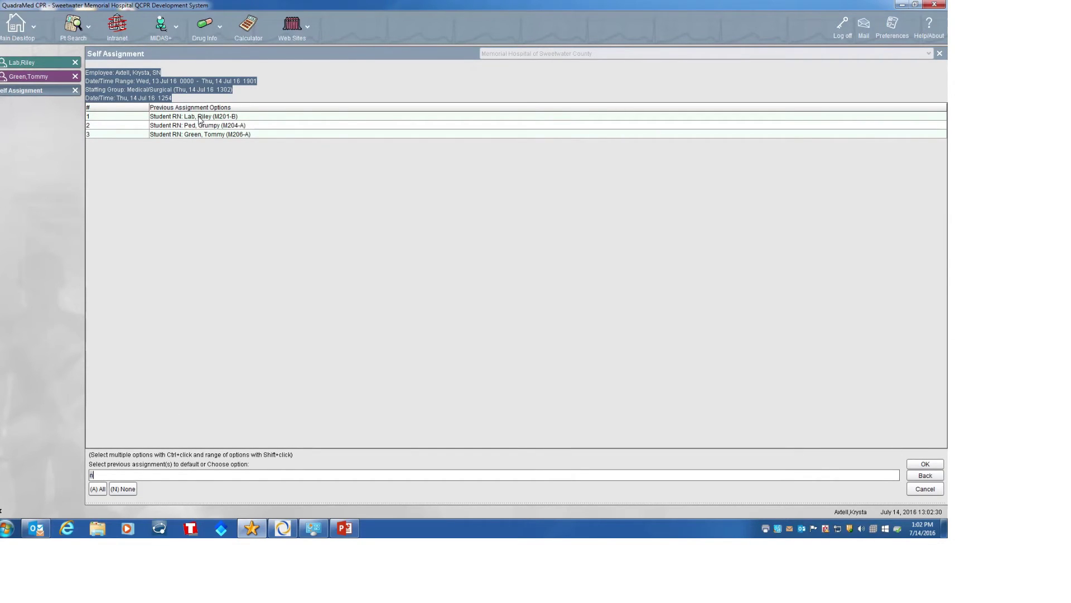
{"action": "left_click", "coordinate": [200, 117]}
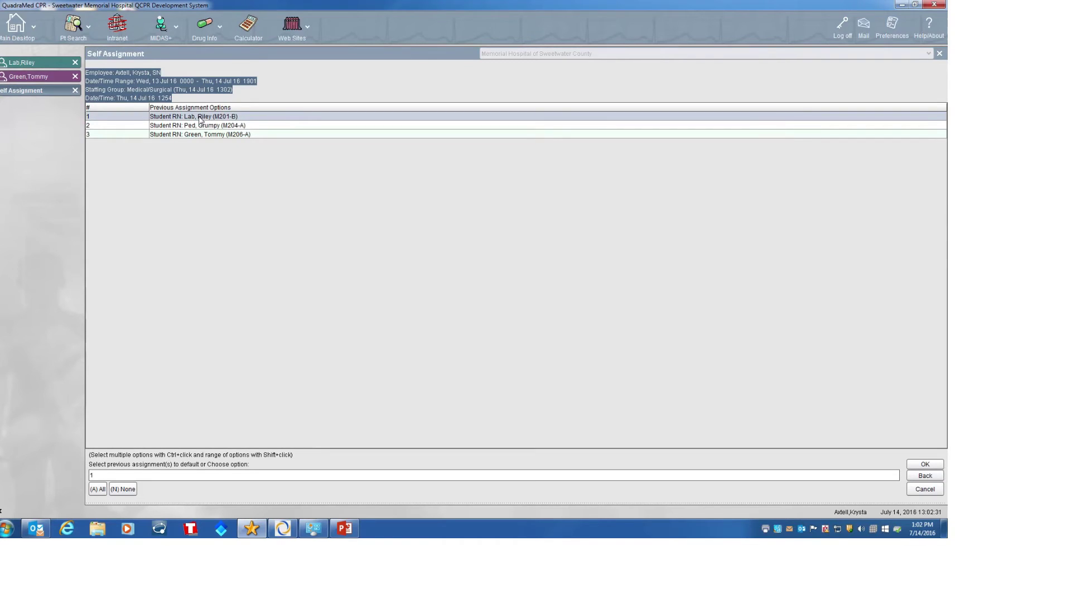
{"action": "left_click", "coordinate": [201, 134], "text": "ctrl"}
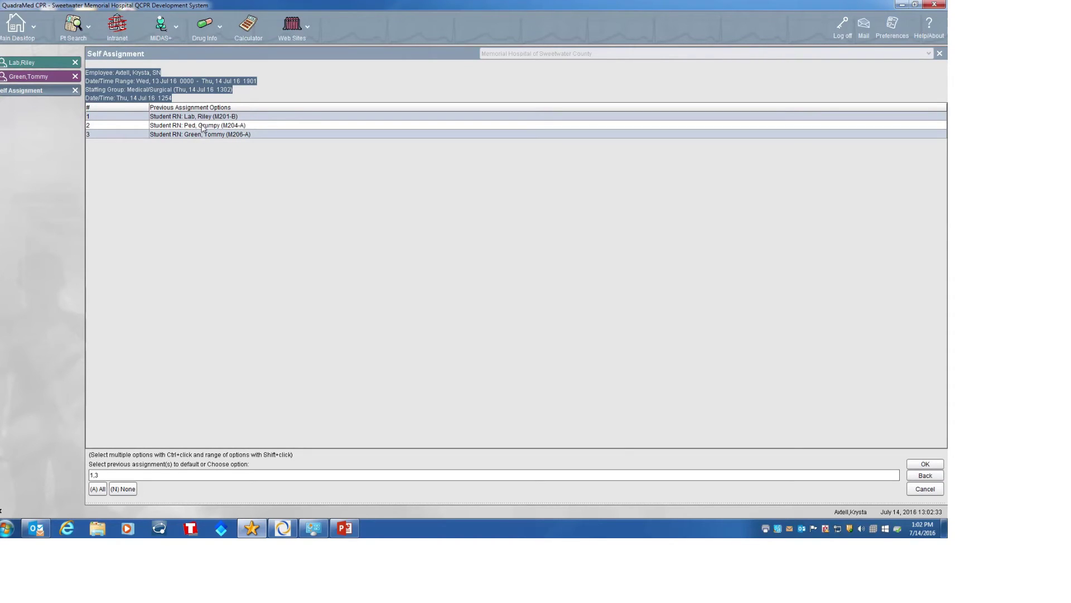
{"action": "left_click", "coordinate": [924, 464]}
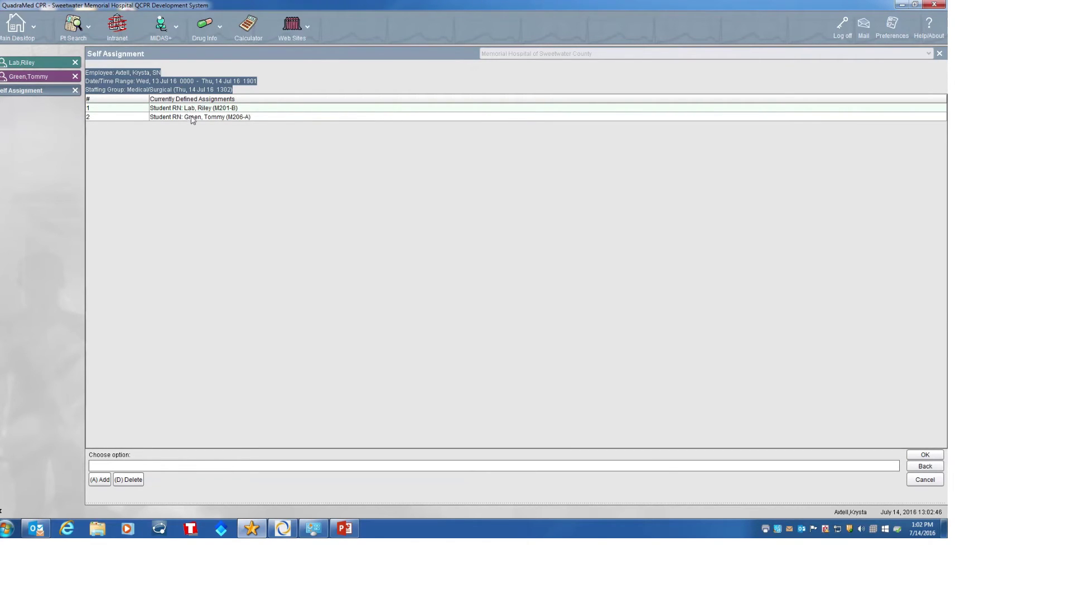
- Add the Student Nurse queue for room M202-A (row 12) to the assignments
{"action": "left_click", "coordinate": [100, 480]}
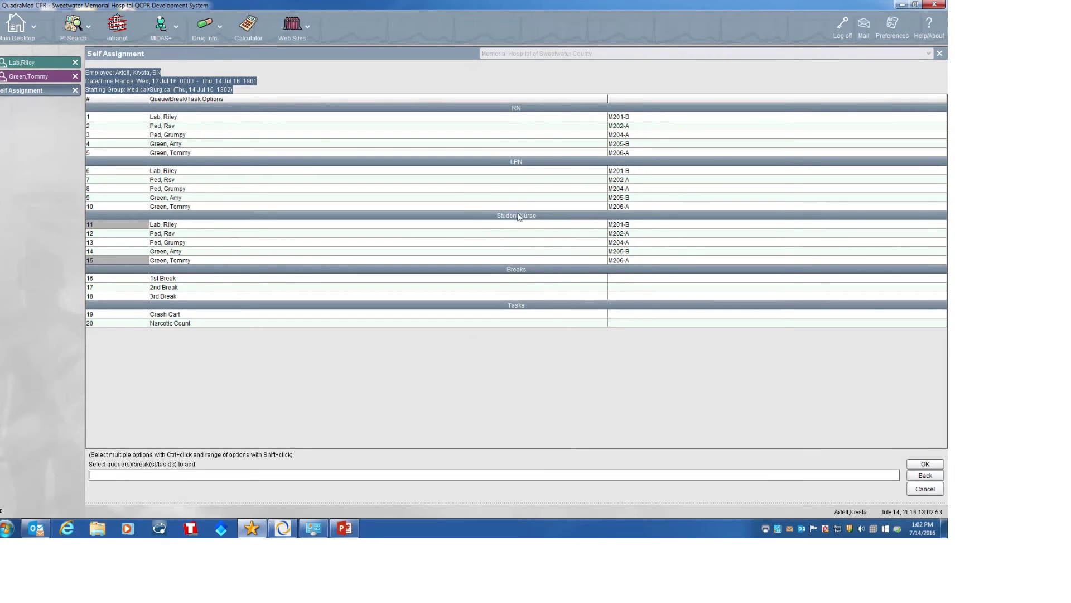
{"action": "left_click", "coordinate": [169, 235]}
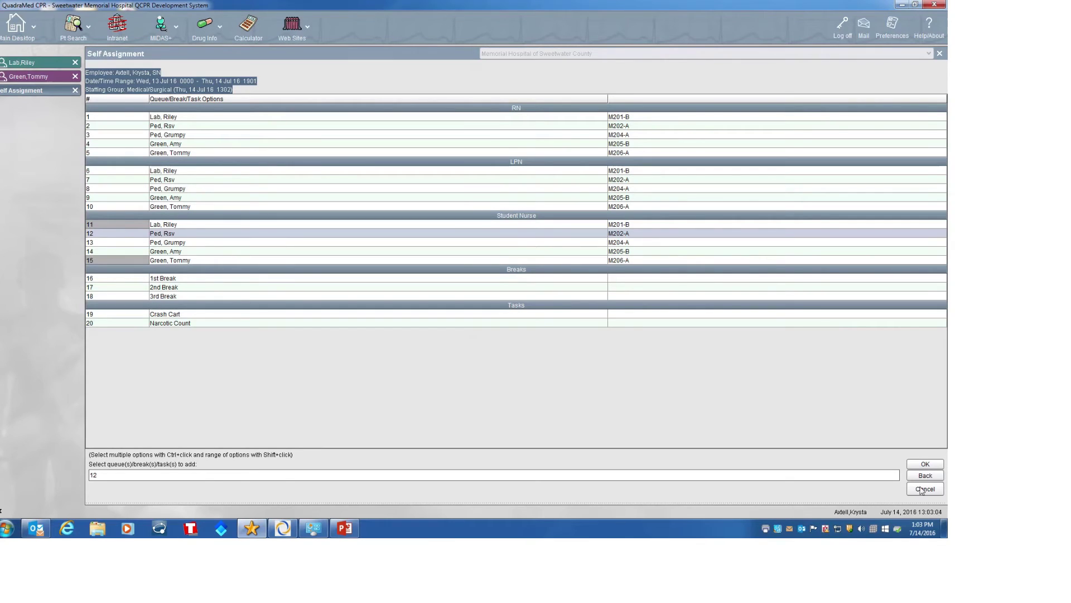
{"action": "left_click", "coordinate": [923, 465]}
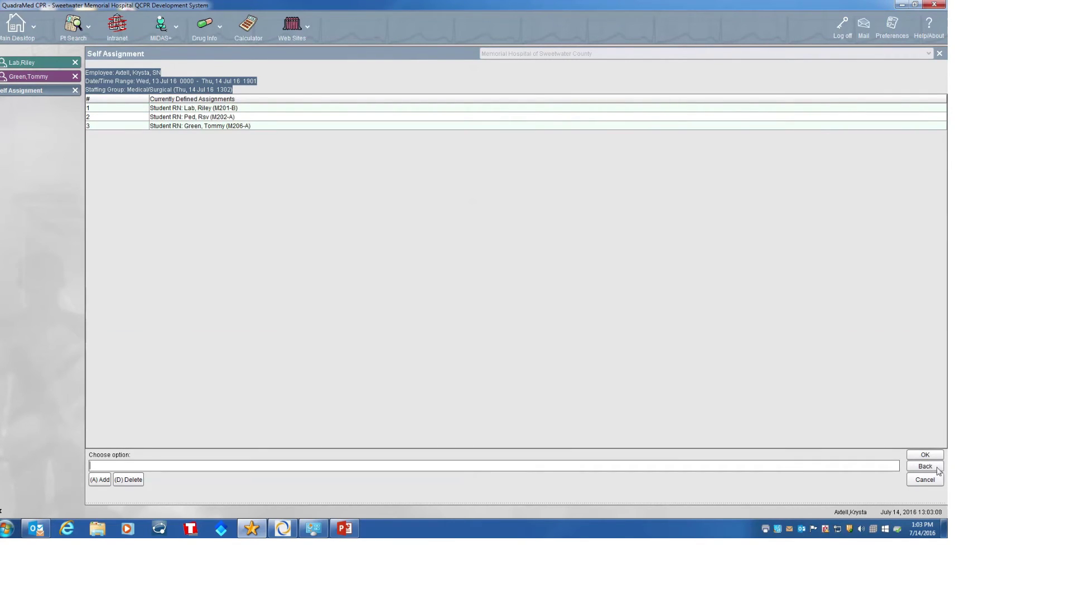
- Accept the three assignments, exit Self Assignment, and refresh the Assigned Patients list
{"action": "left_click", "coordinate": [926, 454]}
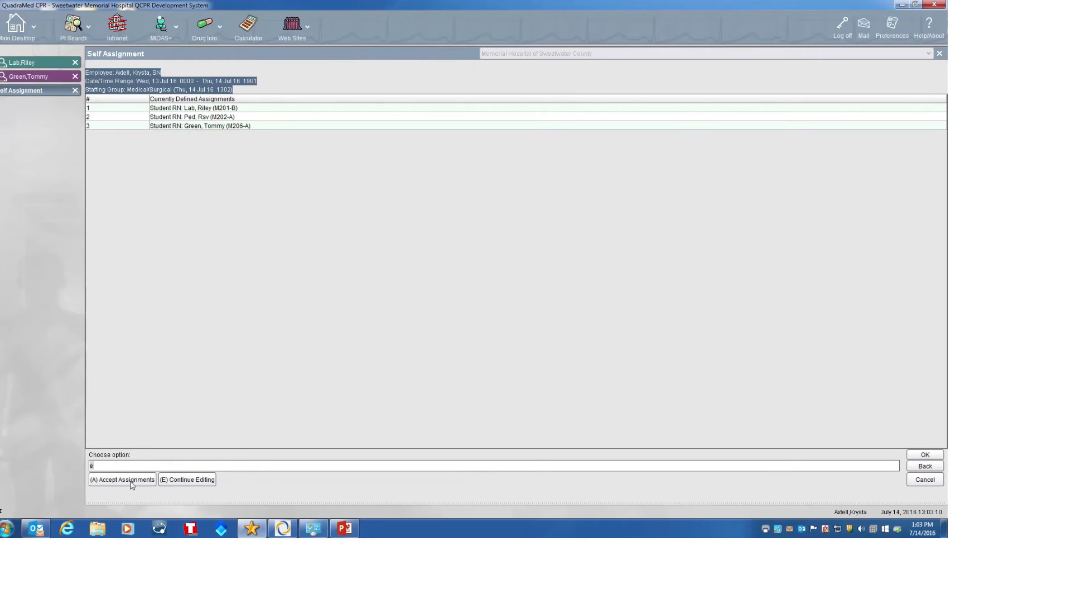
{"action": "key", "text": "Return"}
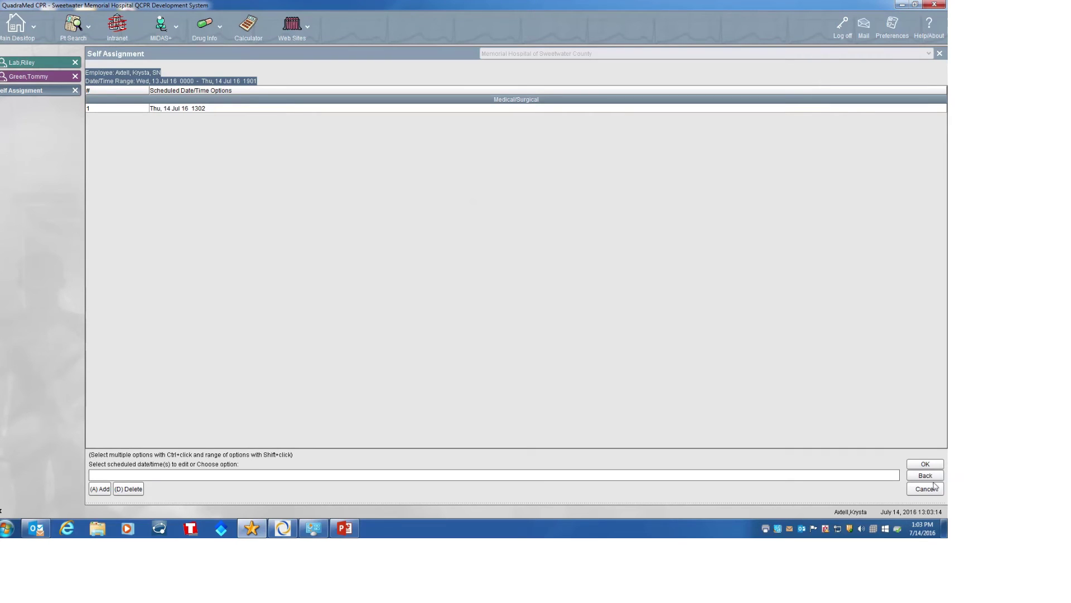
{"action": "left_click", "coordinate": [924, 464]}
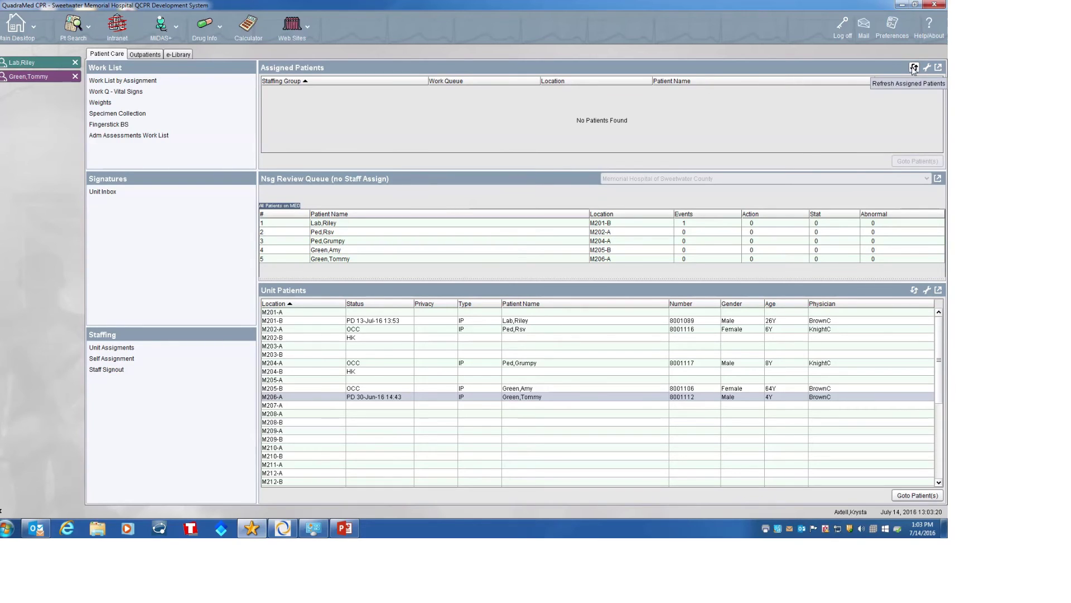
{"action": "left_click", "coordinate": [914, 68]}
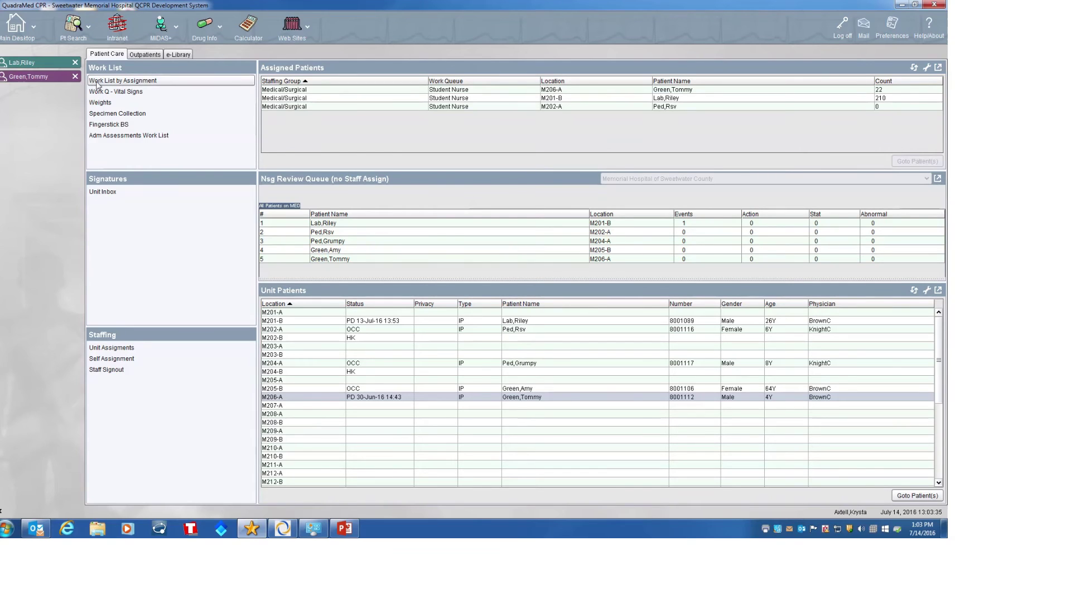
{"action": "left_click", "coordinate": [139, 82]}
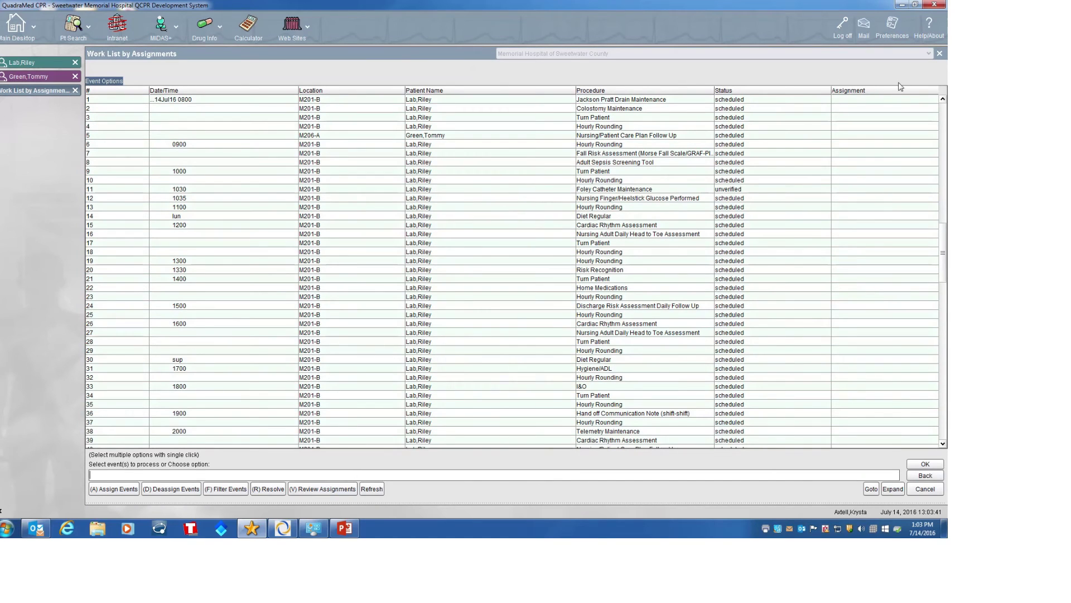
{"action": "left_click", "coordinate": [940, 54]}
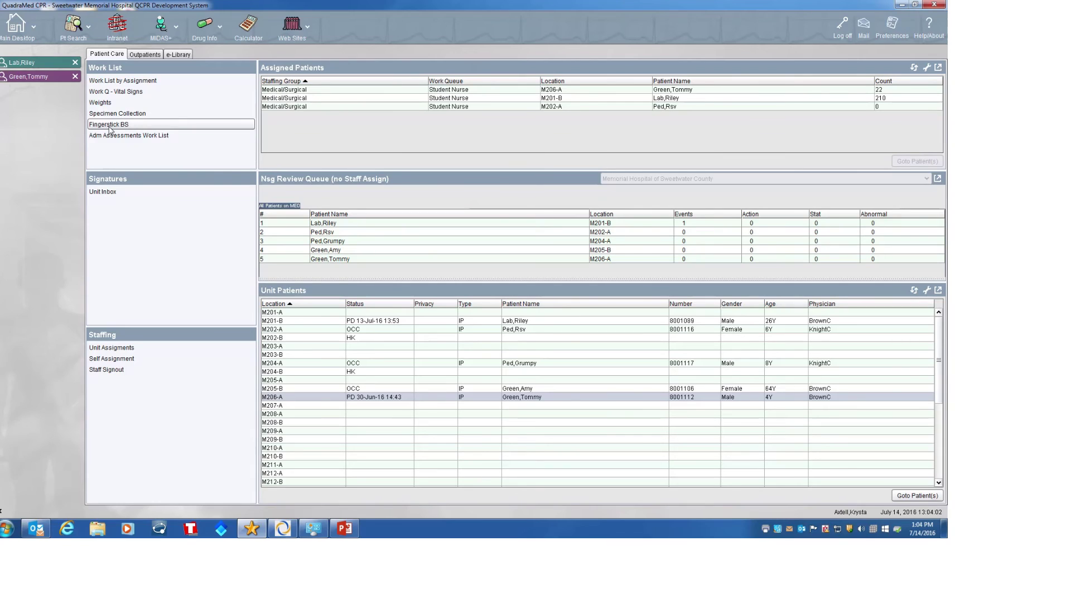
{"action": "left_click", "coordinate": [110, 127]}
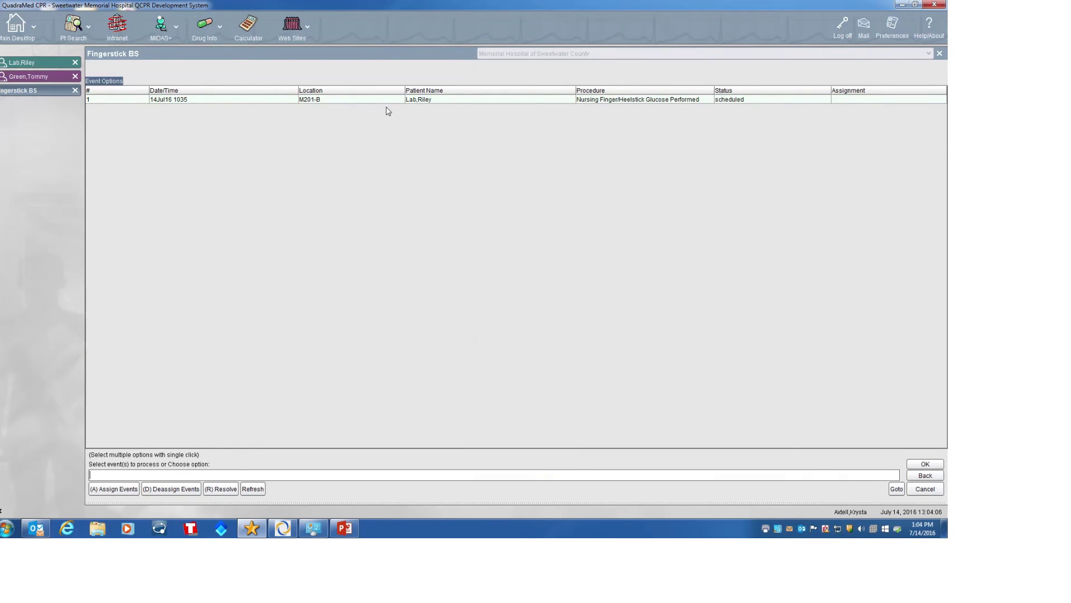
{"action": "left_click", "coordinate": [940, 54]}
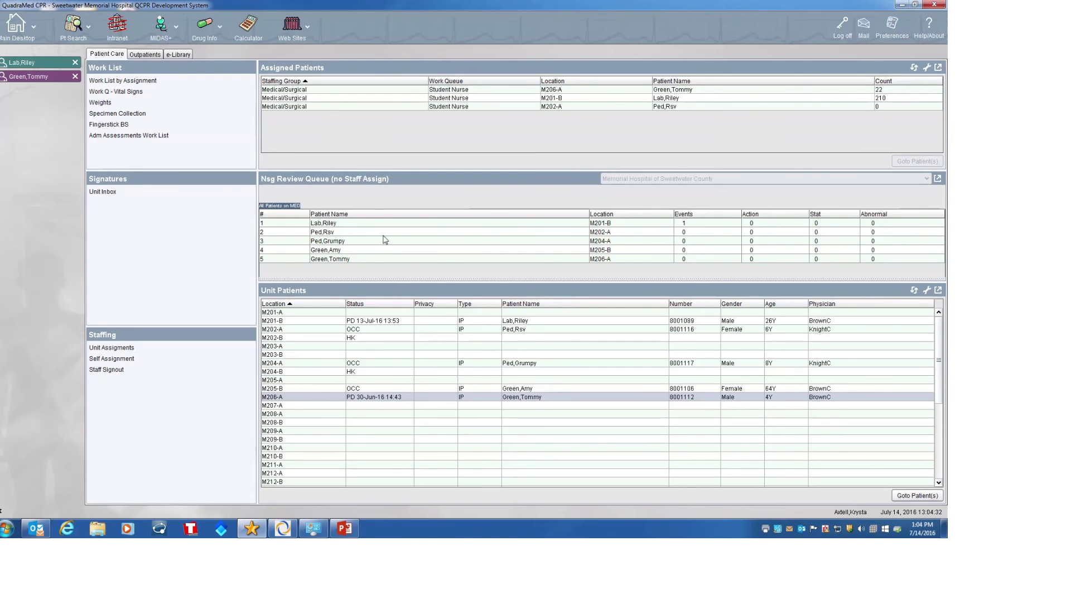
- Open M201-B's full nursing review queue and accept final review of the new fingerstick glucose order
{"action": "left_click", "coordinate": [697, 225]}
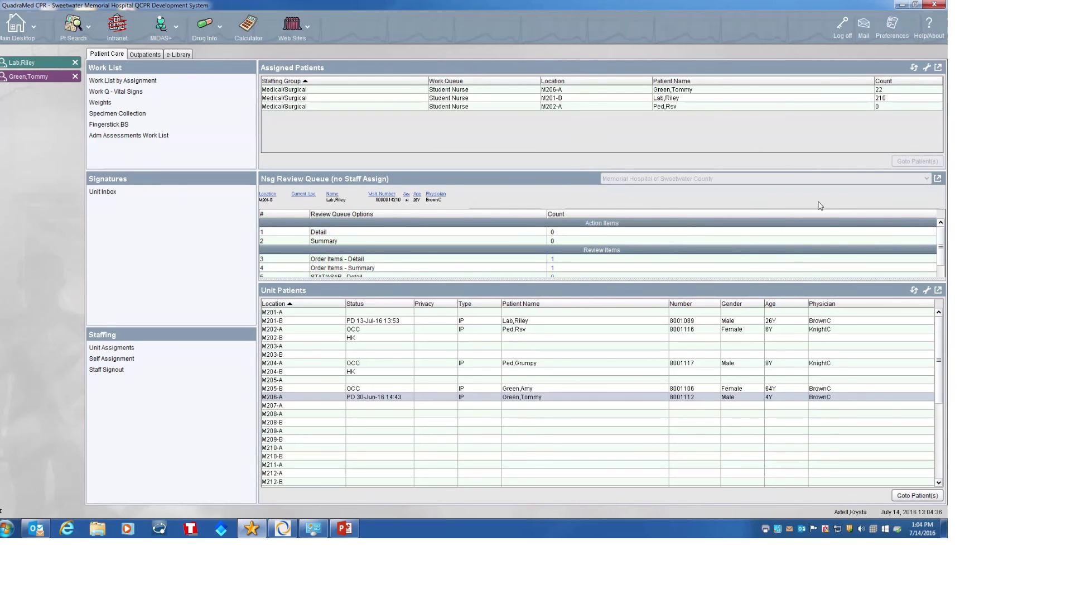
{"action": "left_click", "coordinate": [937, 179]}
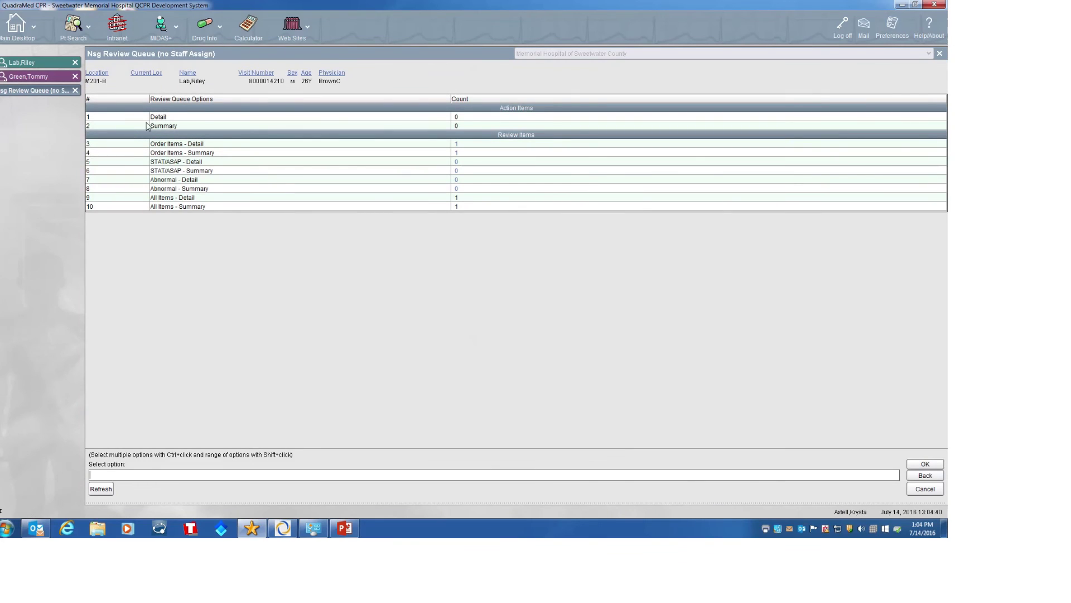
{"action": "double_click", "coordinate": [235, 145]}
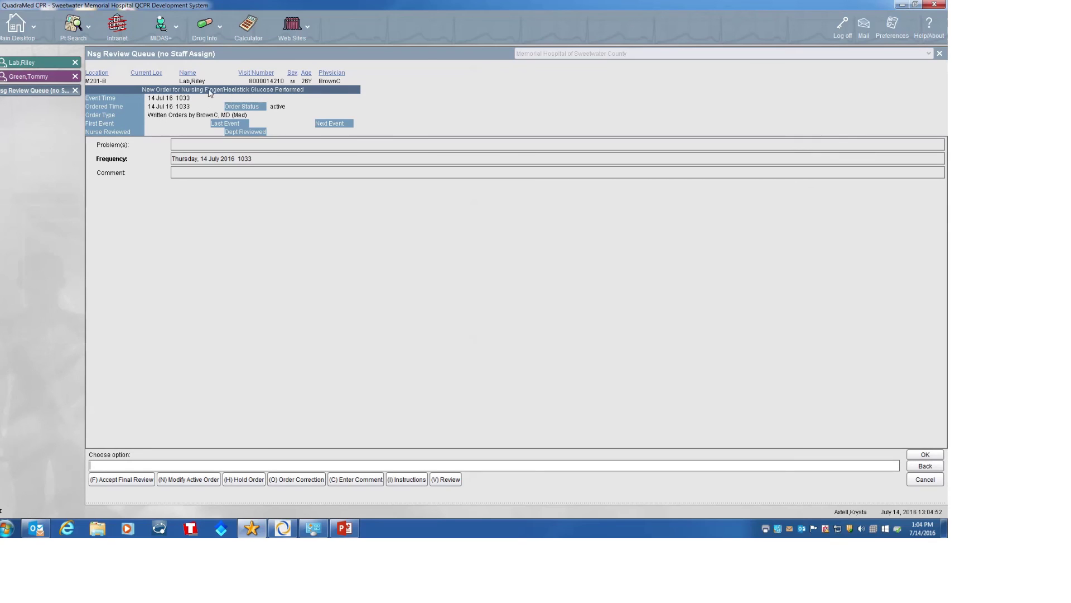
{"action": "left_click", "coordinate": [117, 480]}
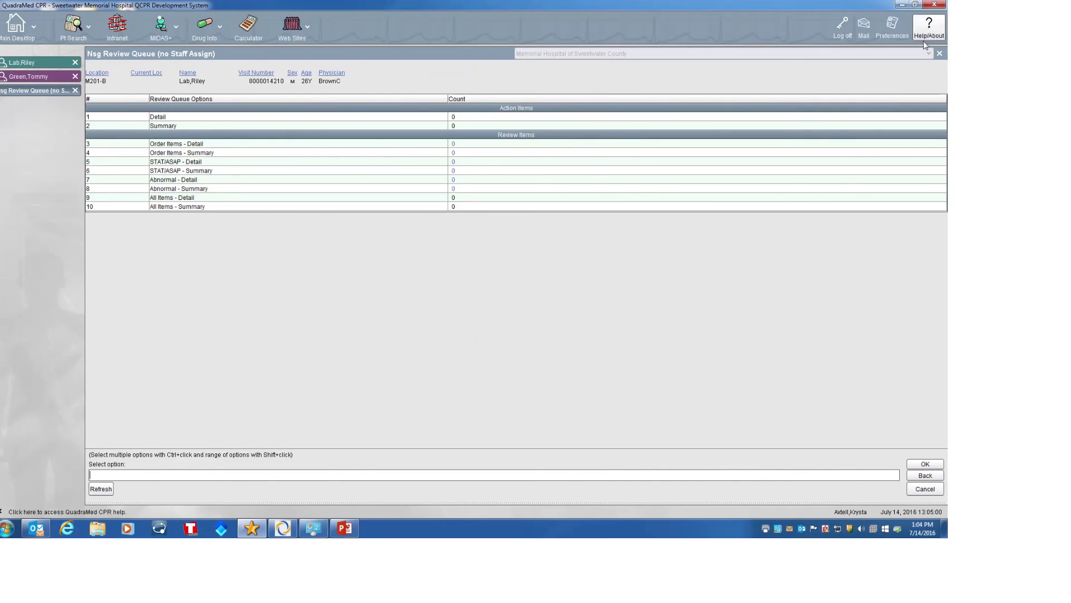
- Close the Nsg Review Queue, returning to the Patient Care desktop with no pending M201-B events
{"action": "left_click", "coordinate": [939, 53]}
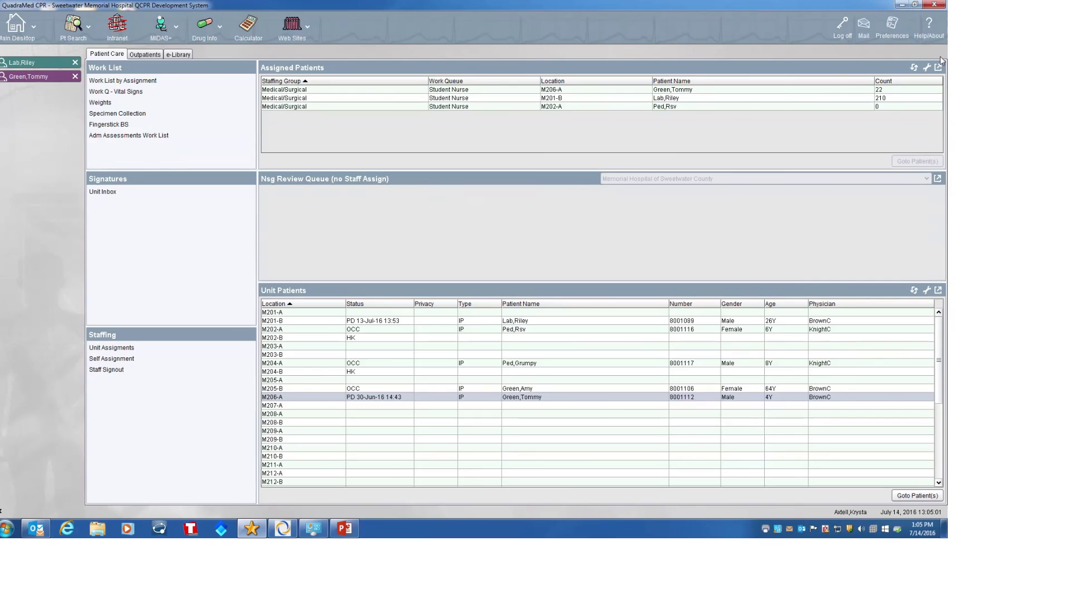